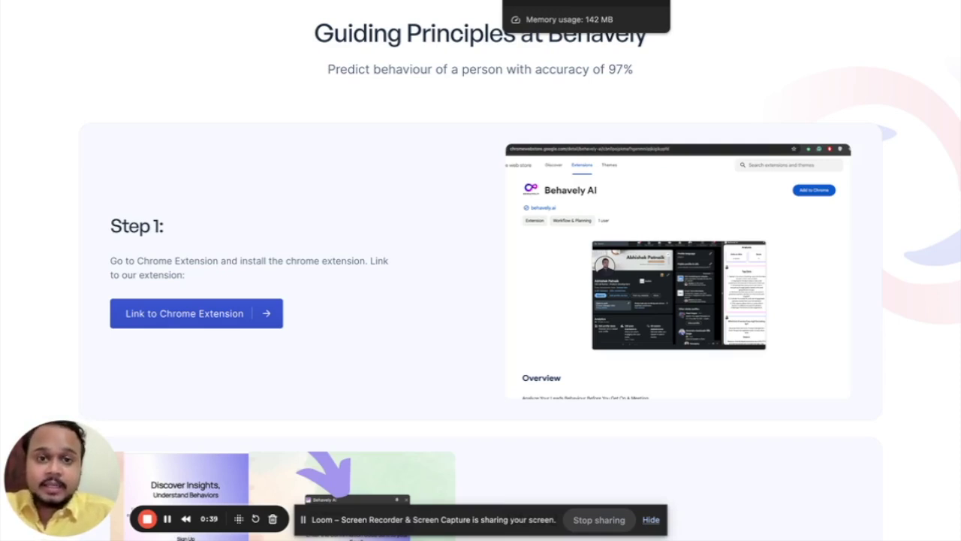
Scroll the Behavely page to Step 1, then switch to the Behavely AI Chrome Web Store listing
scroll(448, 165, "down", 1)
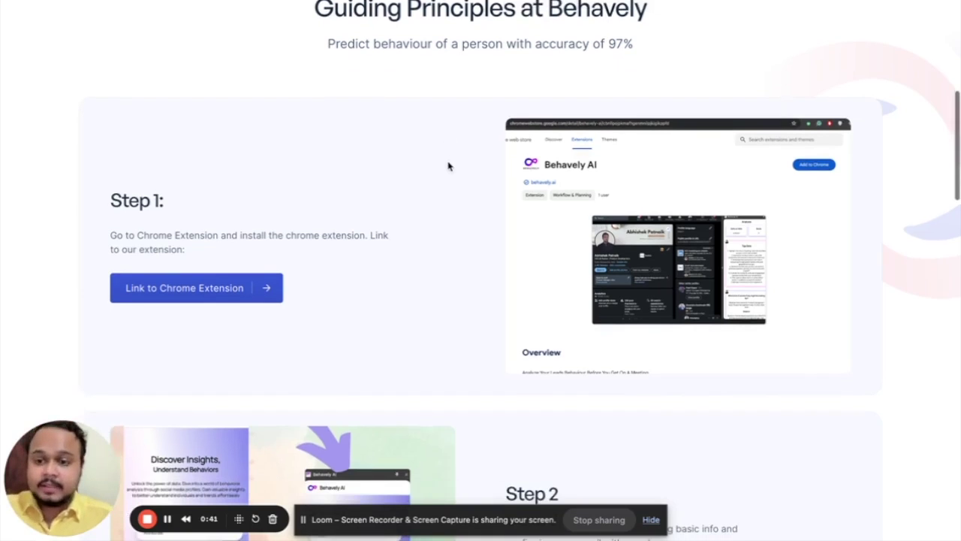
key("ctrl+Tab")
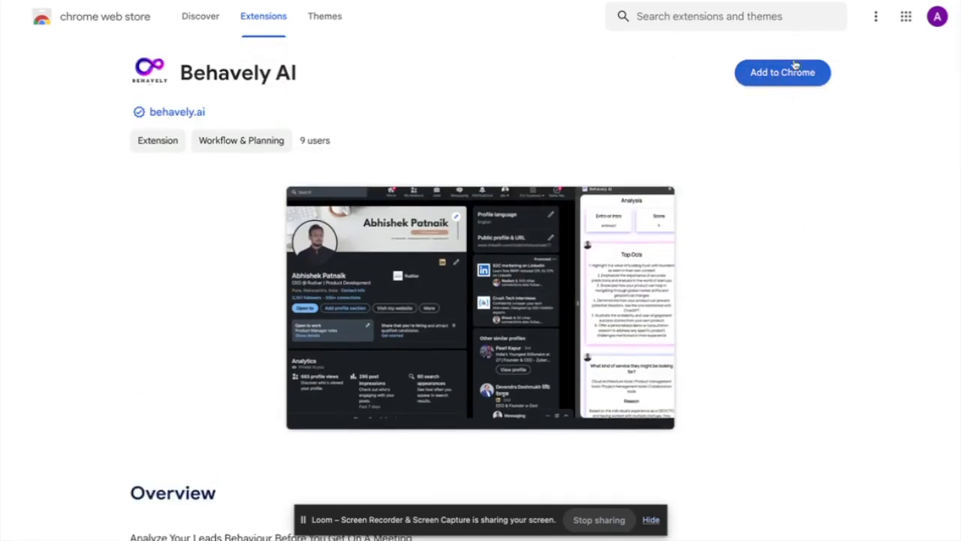
Add Behavely AI to Chrome, dismiss the added notice, and check it in the Extensions menu
left_click(764, 75)
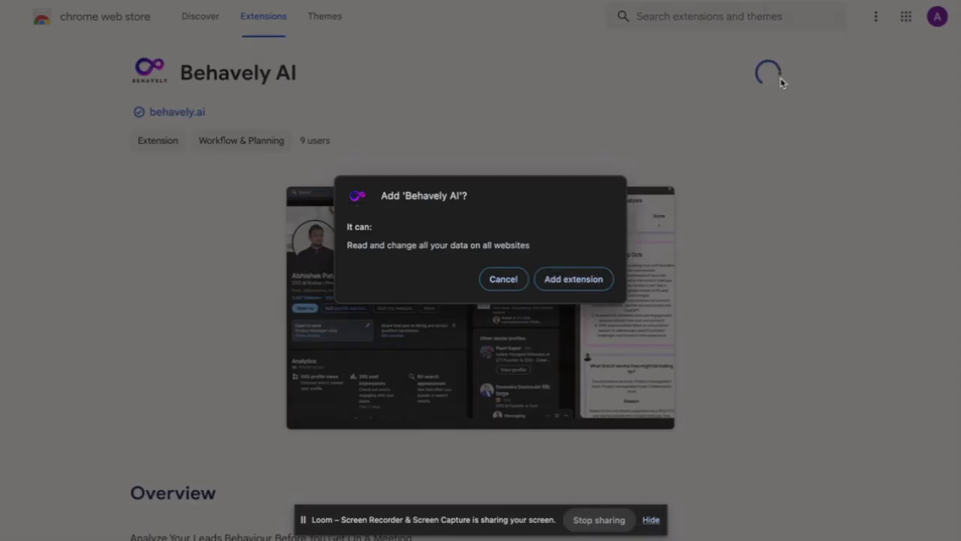
left_click(569, 281)
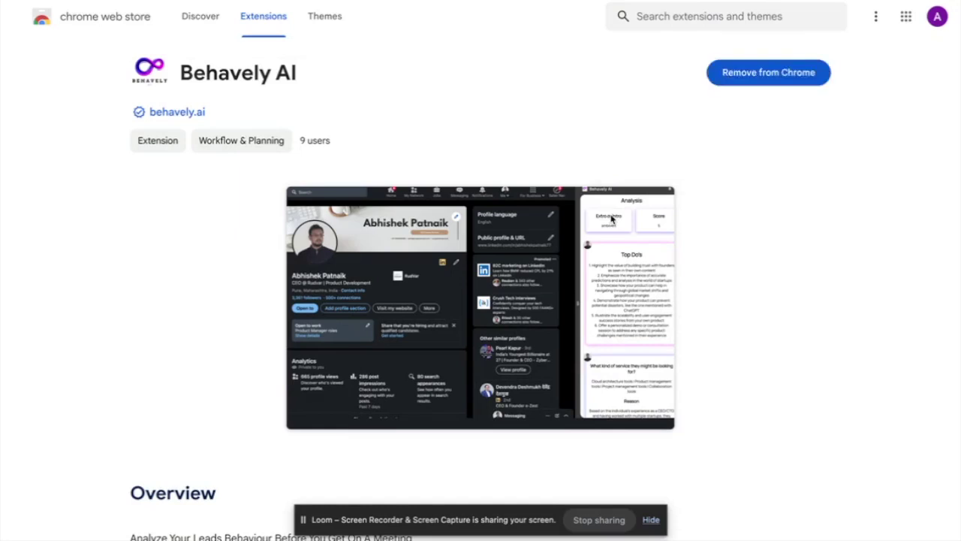
left_click(834, 12)
left_click(864, 0)
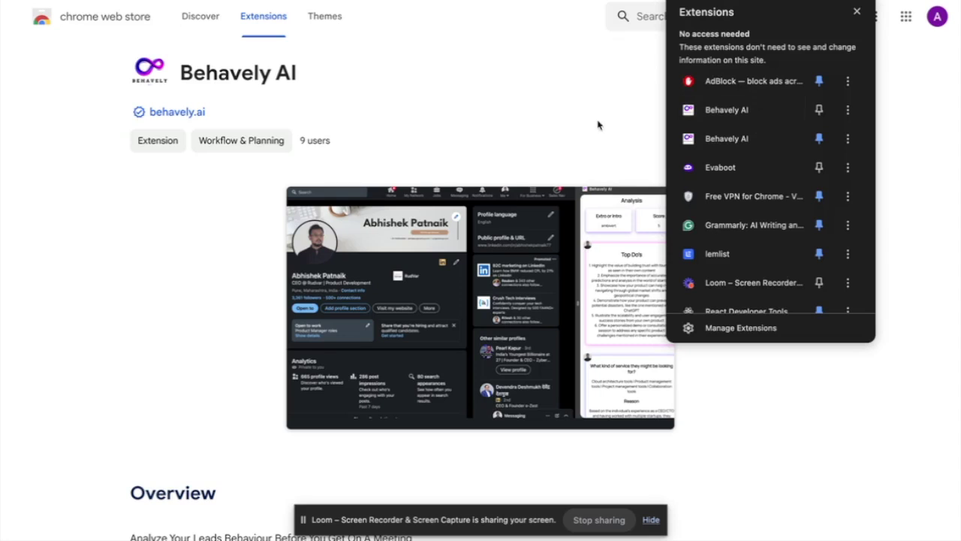
Return to the Behavely page and highlight the Step 2 sign-up instructions
key("ctrl+Tab")
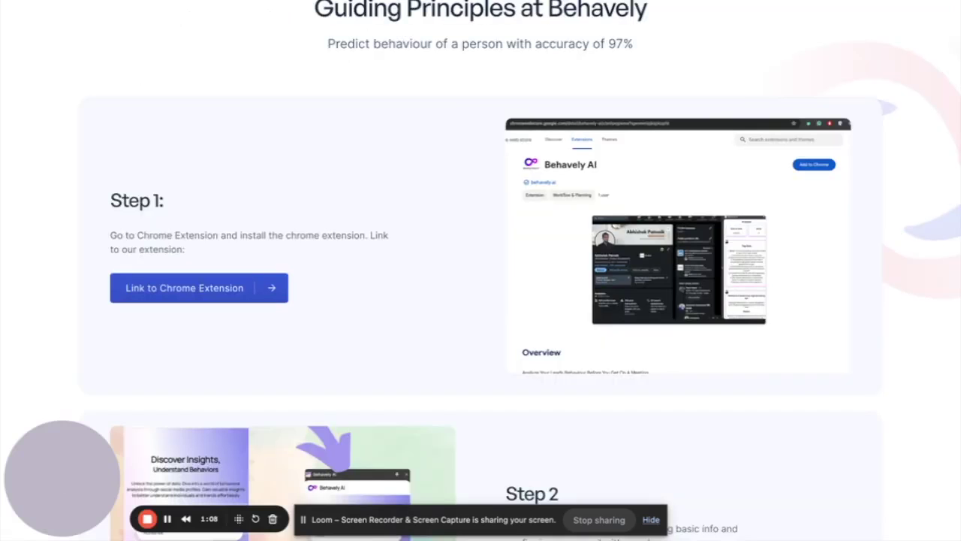
scroll(372, 285, "down", 3)
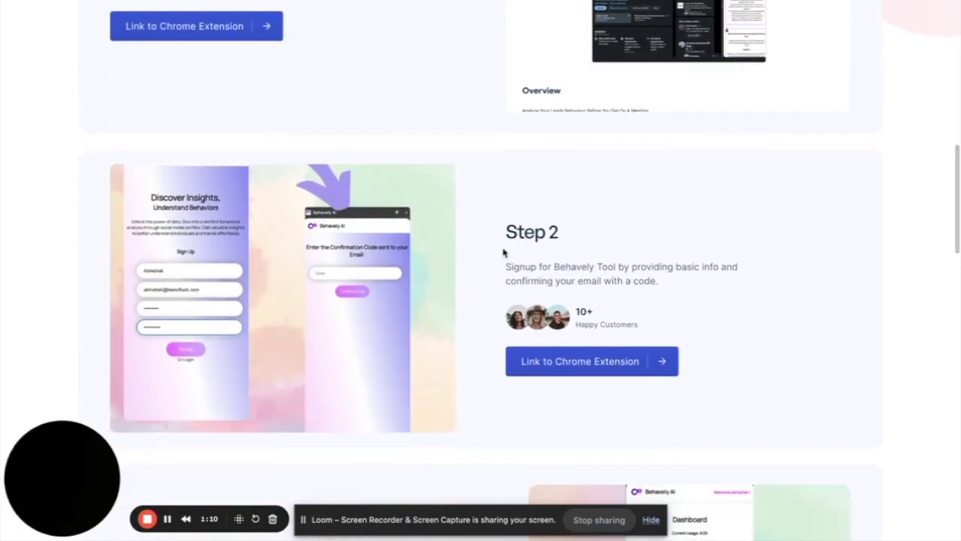
left_click_drag(506, 266, 665, 281)
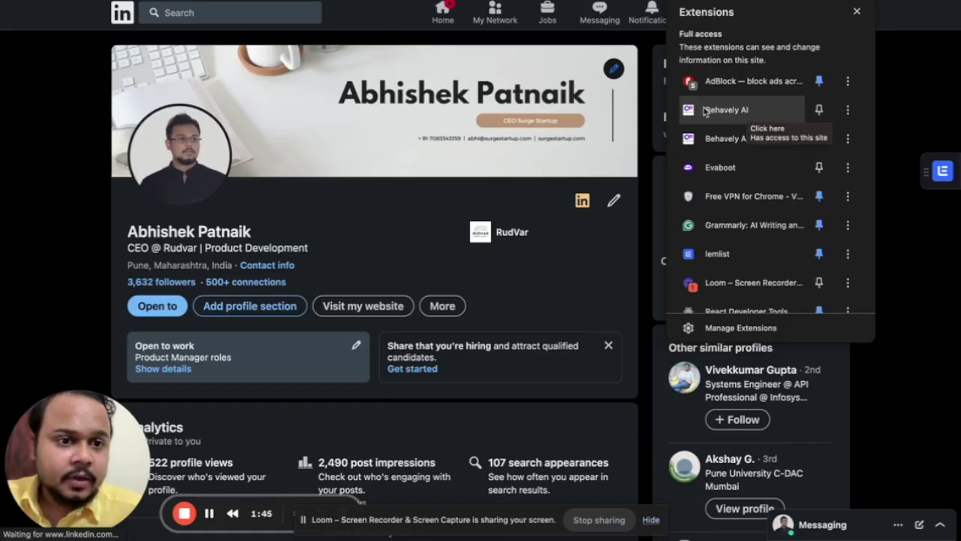
Open the Behavely AI side panel, view its Signup form, then switch back to Login
left_click(743, 110)
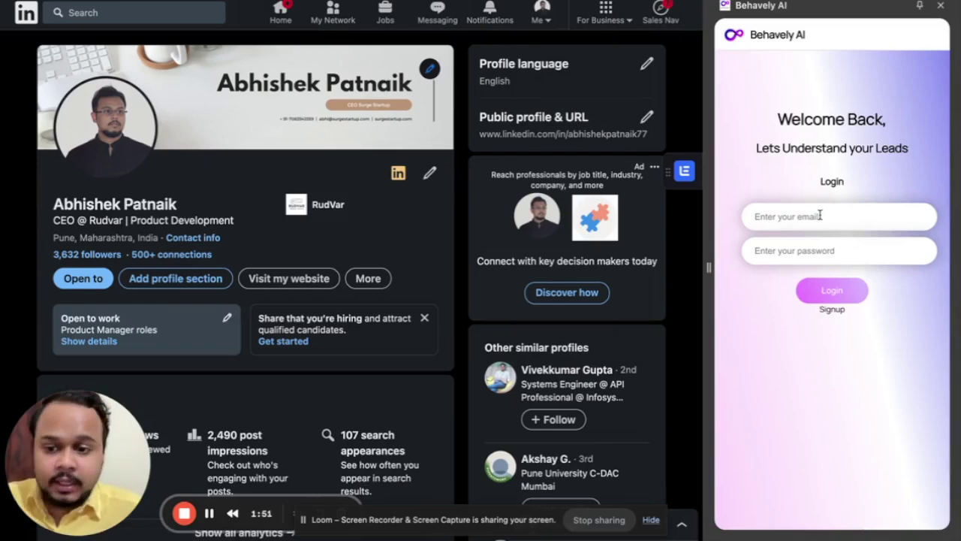
left_click(833, 309)
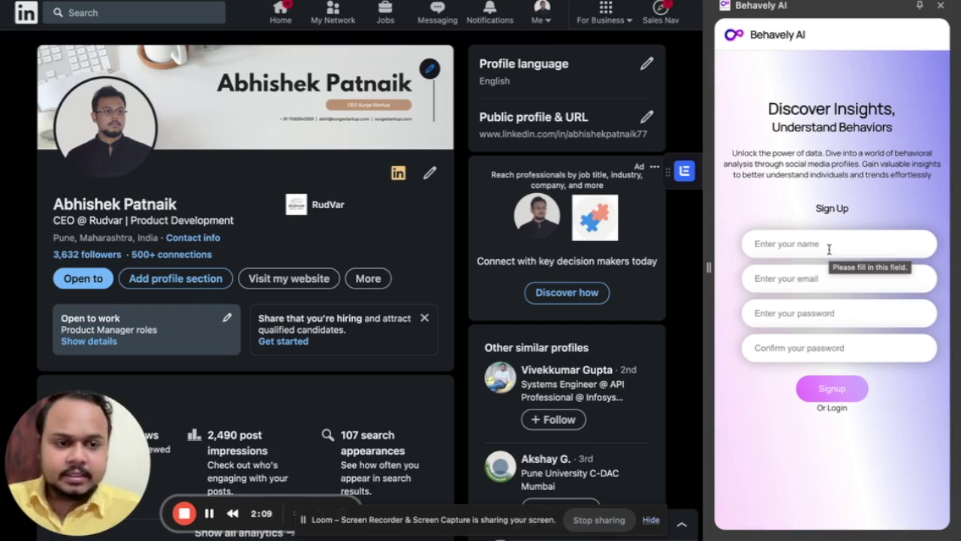
left_click(836, 408)
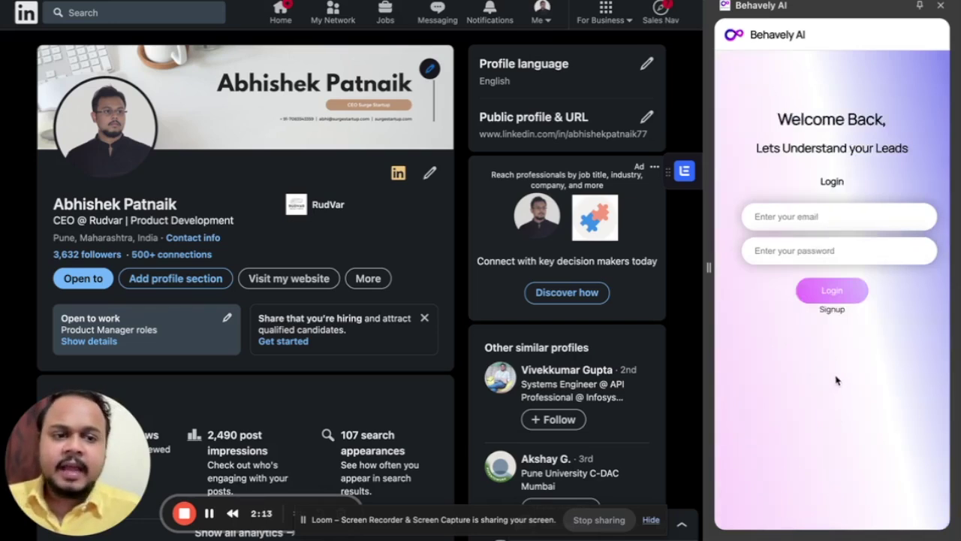
Log in with the saved account e-mail and the account password to reach the Dashboard
left_click(784, 209)
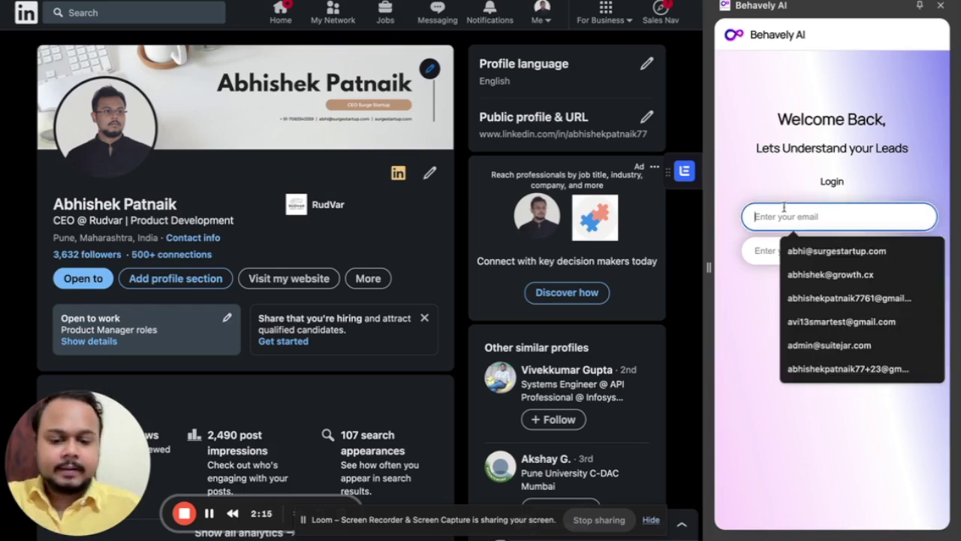
left_click(818, 251)
key("Tab")
type("*****")
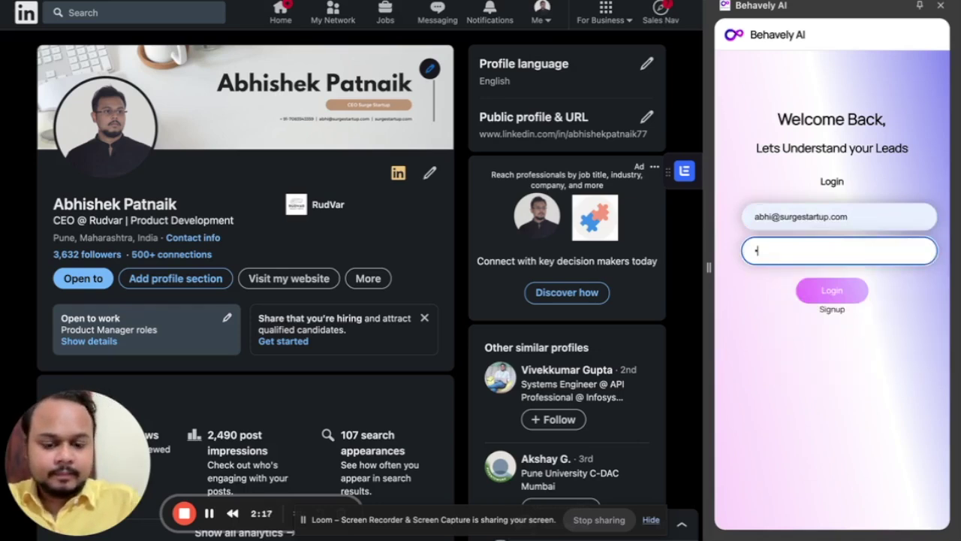
type("*****")
left_click(847, 295)
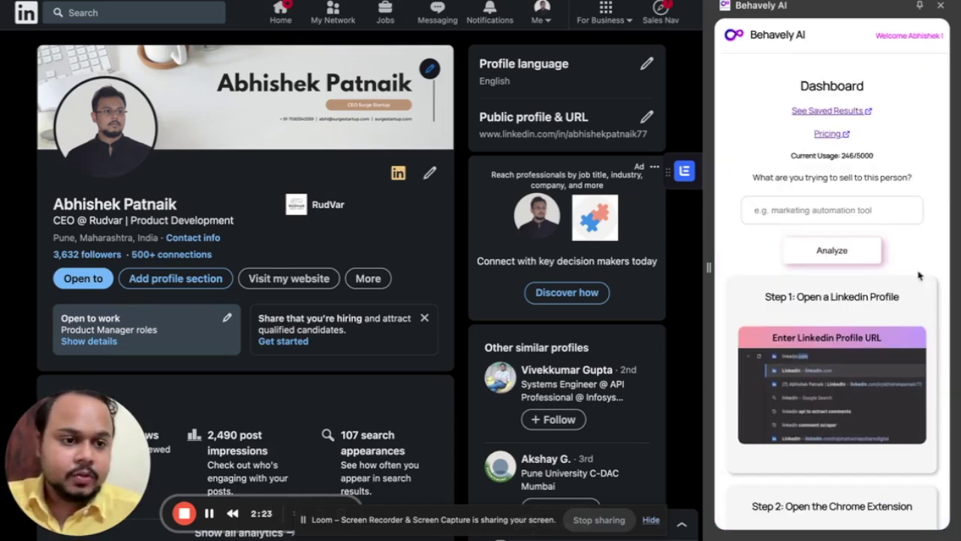
scroll(868, 255, "down", 3)
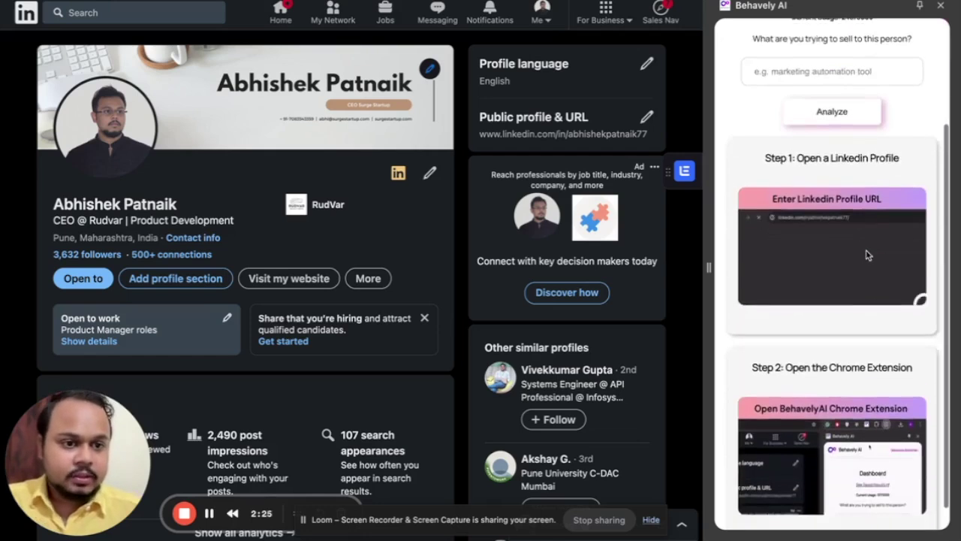
scroll(867, 255, "up", 1)
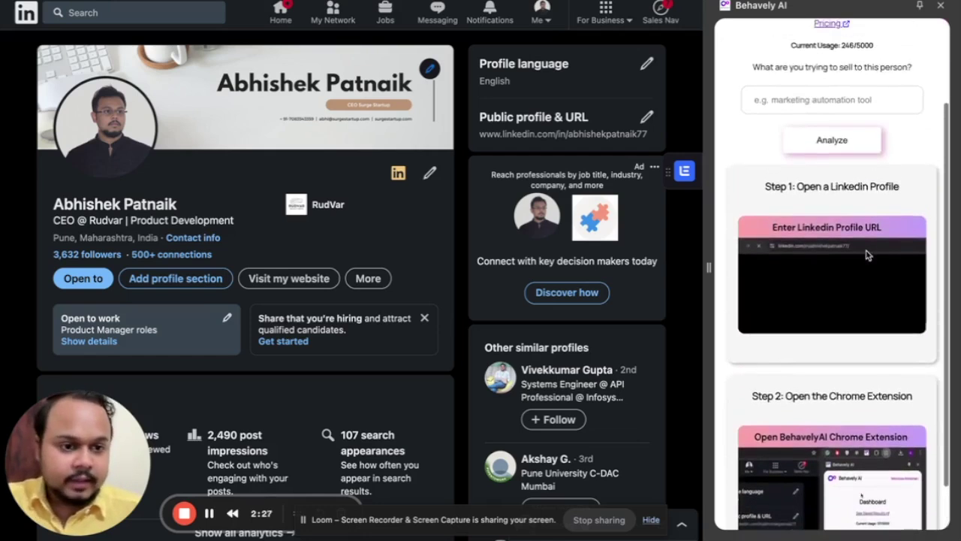
scroll(867, 255, "down", 1)
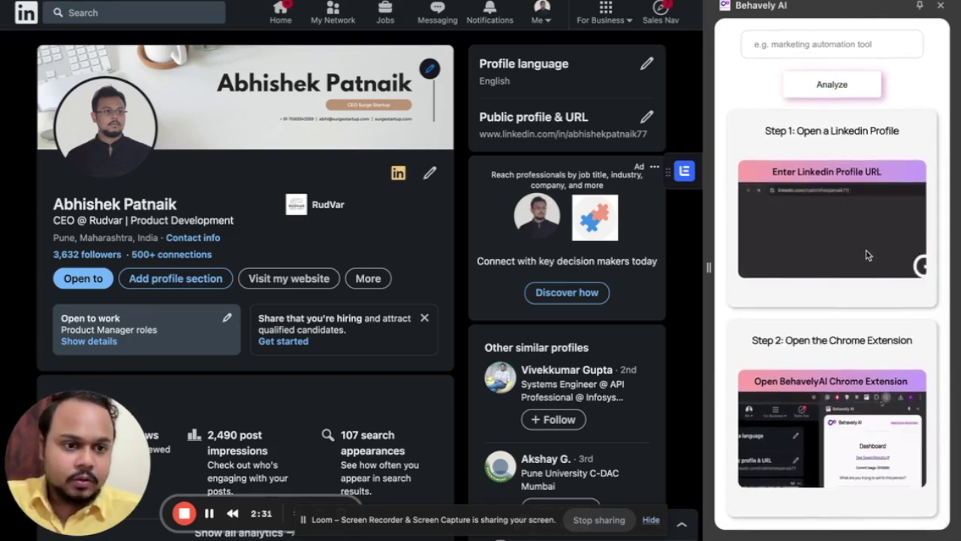
scroll(867, 255, "up", 2)
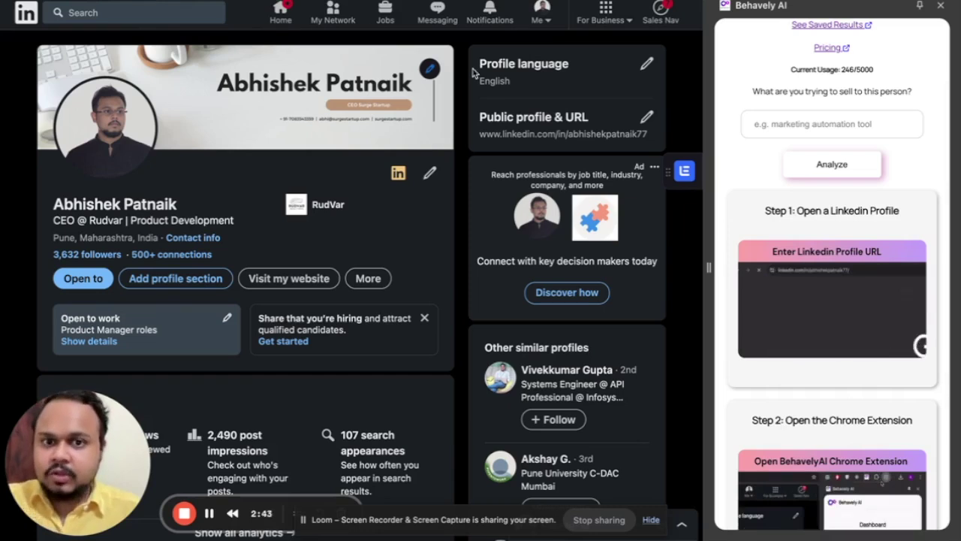
Enter 'marketing automation tool' as what to sell and run Analyze
left_click(804, 123)
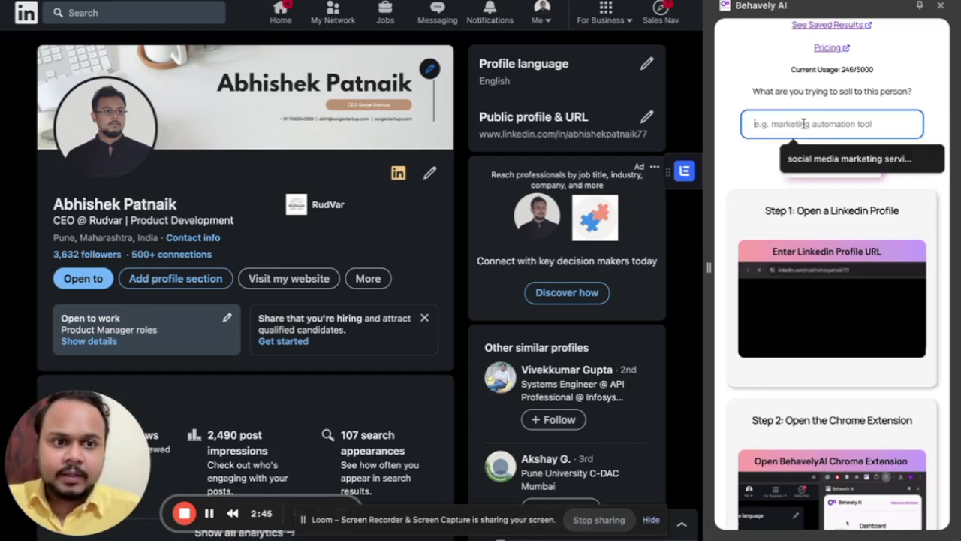
scroll(804, 126, "up", 1)
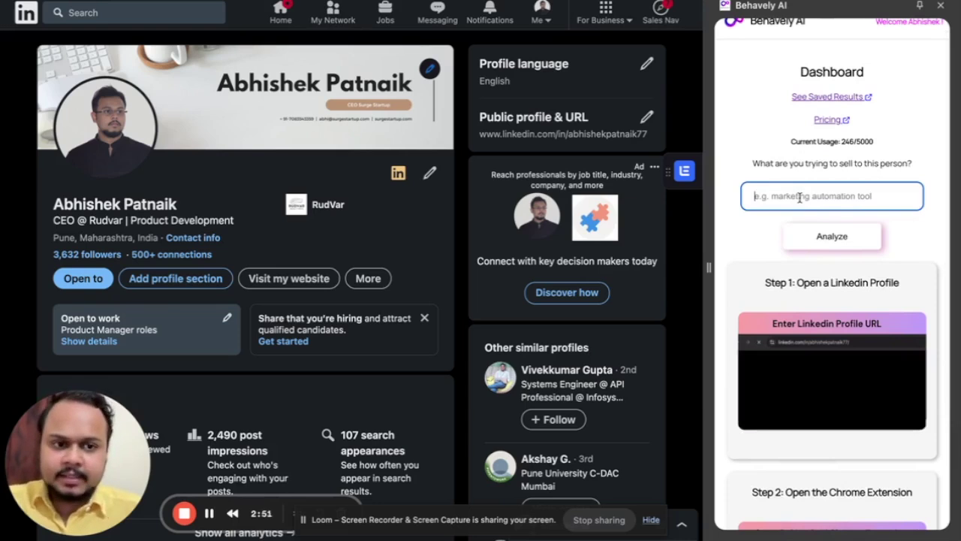
type("am")
key("BackSpace")
key("BackSpace")
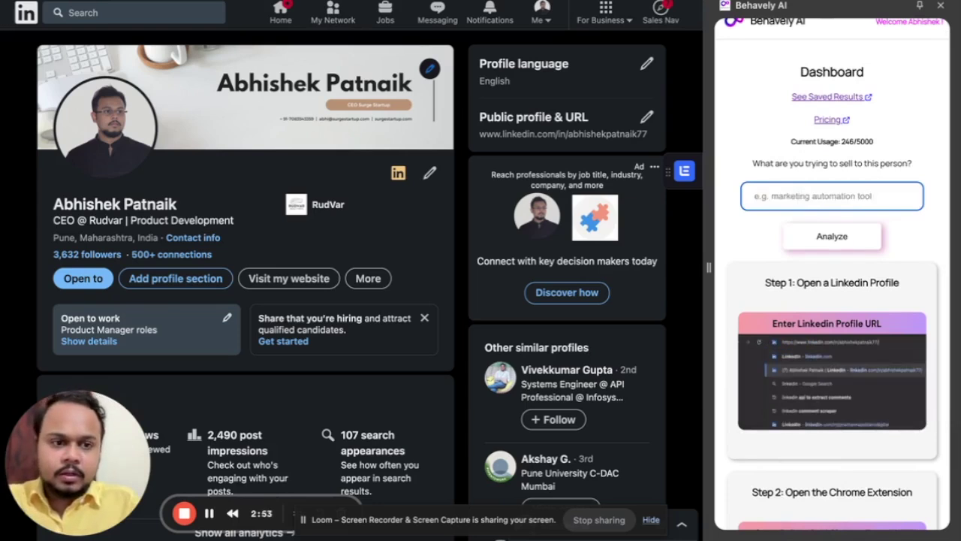
type("mark")
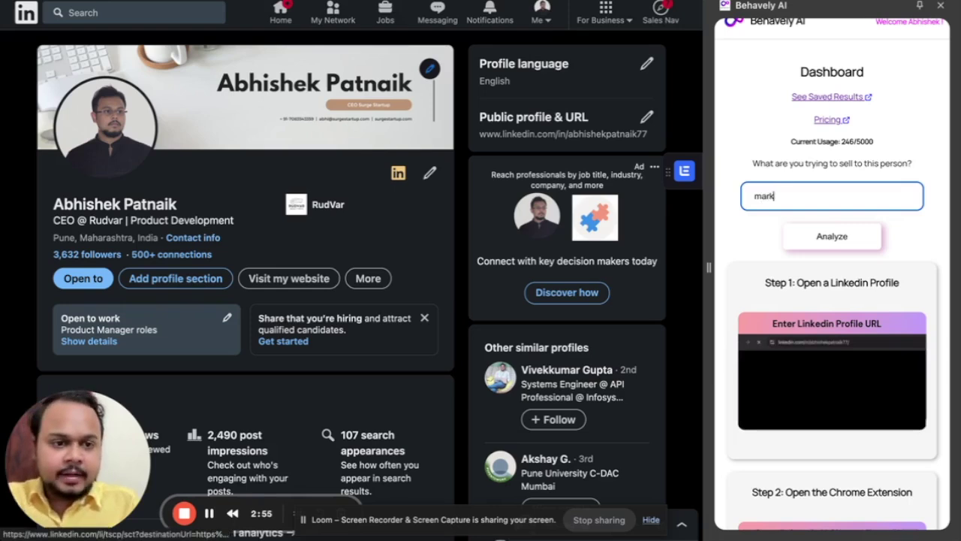
type("eting automation tool")
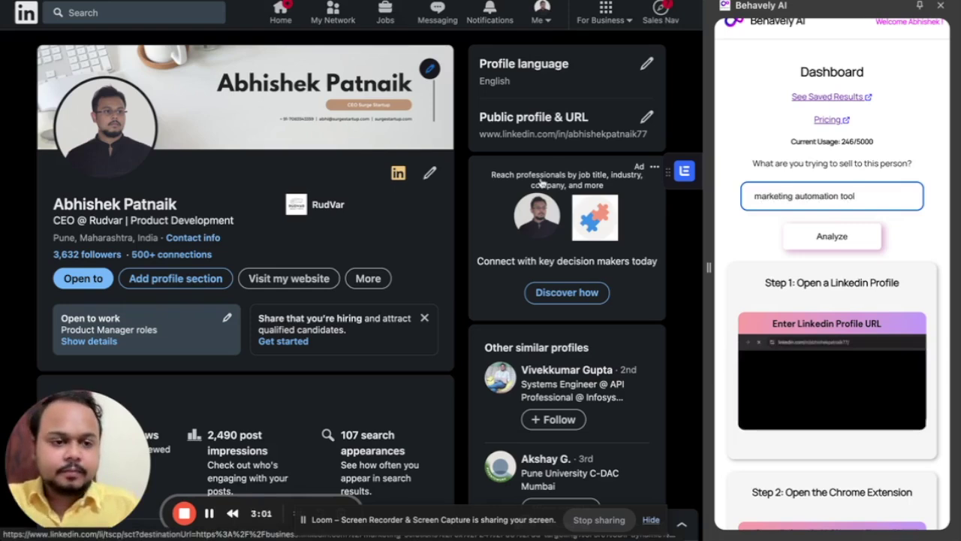
left_click(834, 238)
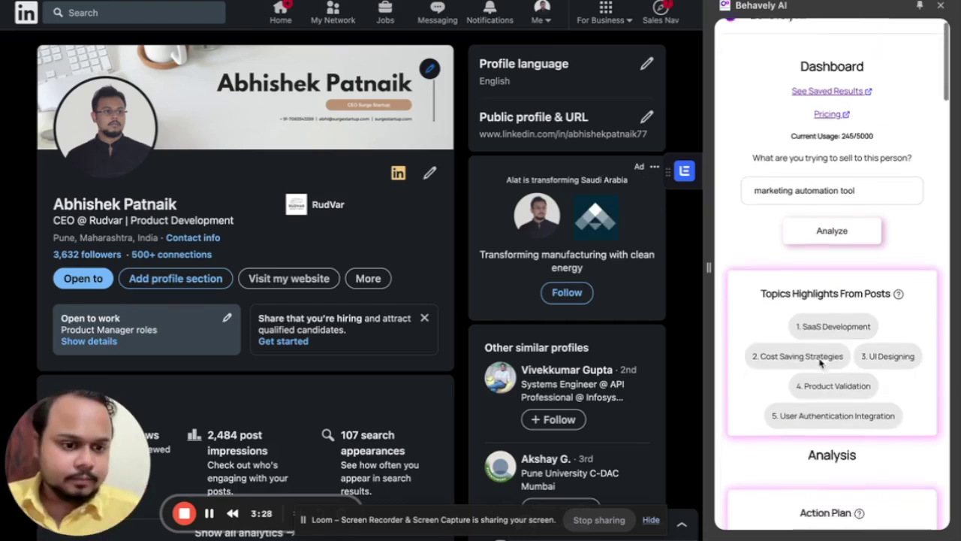
Highlight the SaaS Development topic, then scroll down to the Action Plan and Red Flags cards
scroll(821, 362, "down", 5)
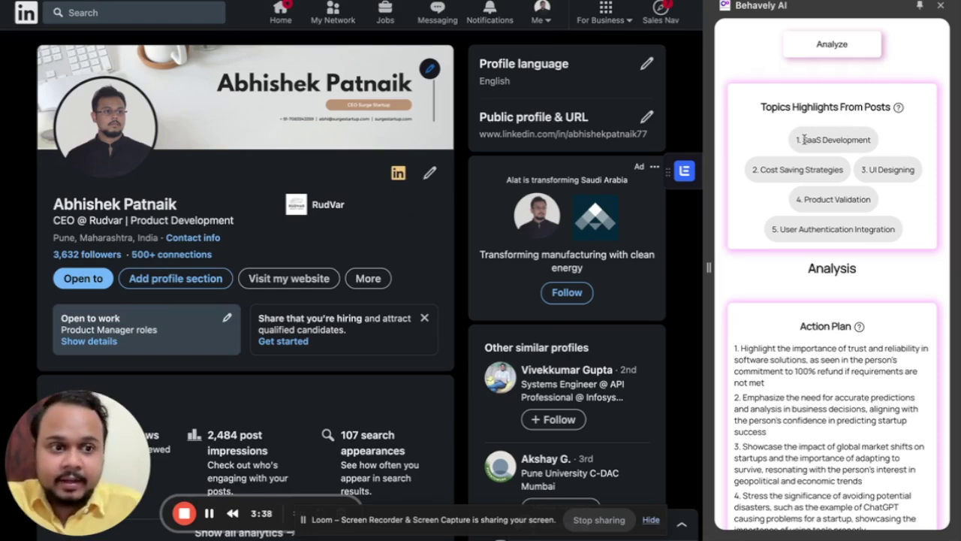
left_click_drag(801, 140, 875, 155)
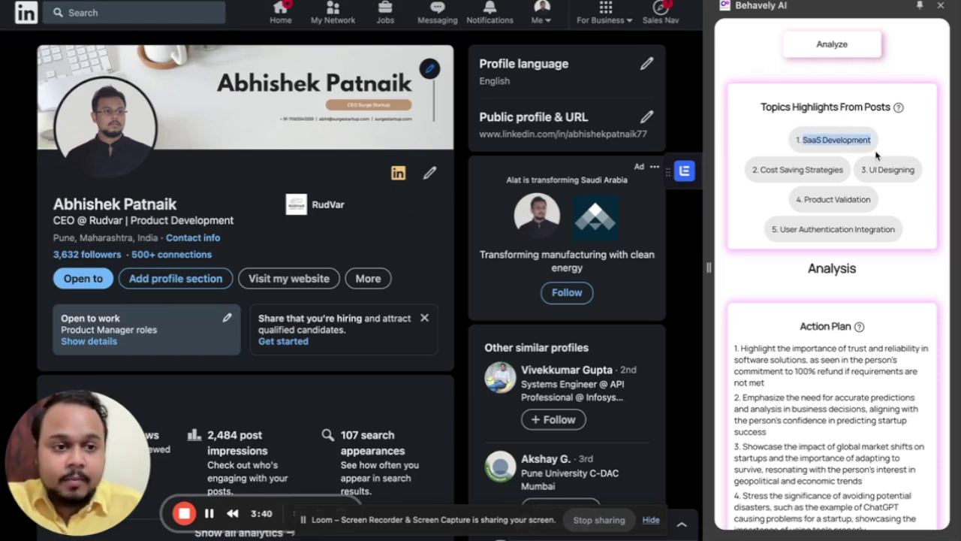
scroll(818, 168, "down", 1)
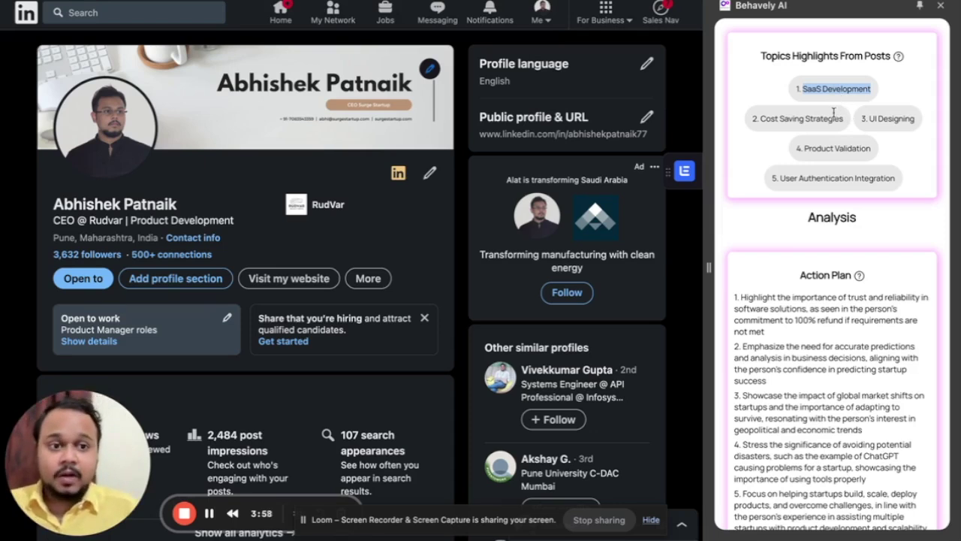
scroll(826, 109, "down", 1)
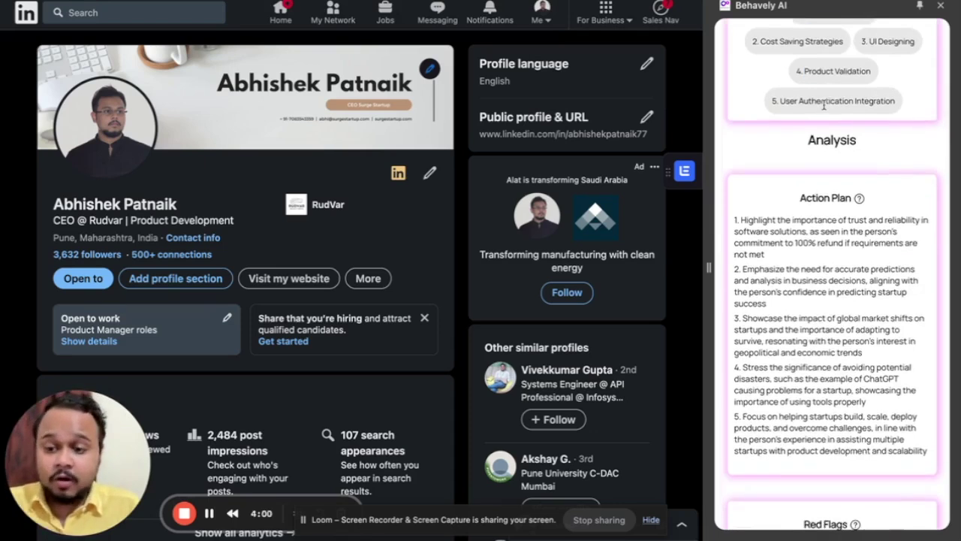
scroll(824, 106, "down", 1)
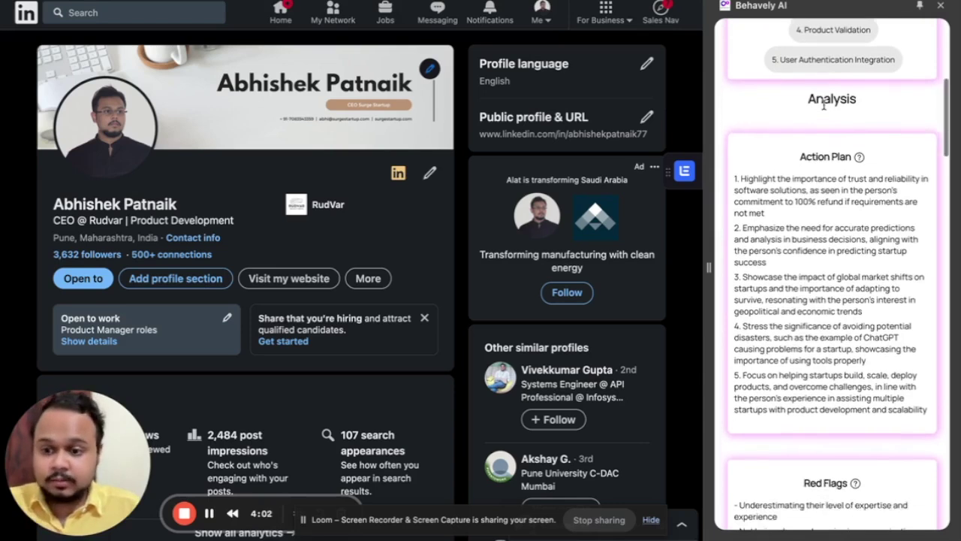
scroll(825, 140, "down", 1)
scroll(824, 140, "down", 2)
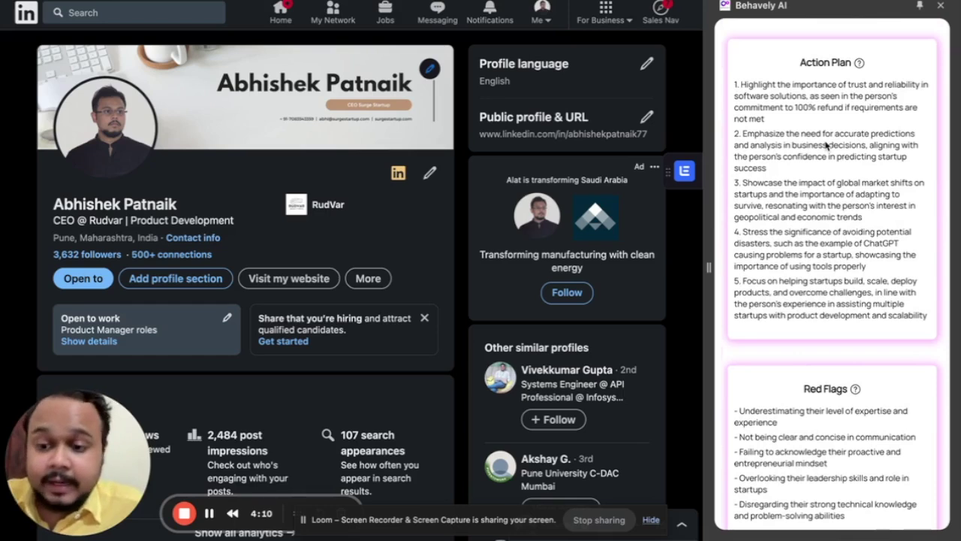
scroll(824, 140, "down", 1)
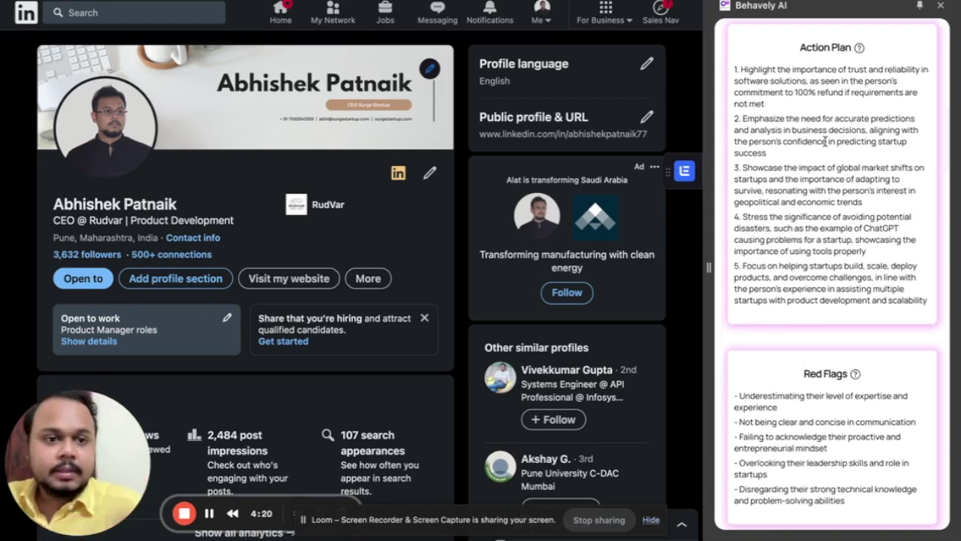
scroll(825, 141, "down", 1)
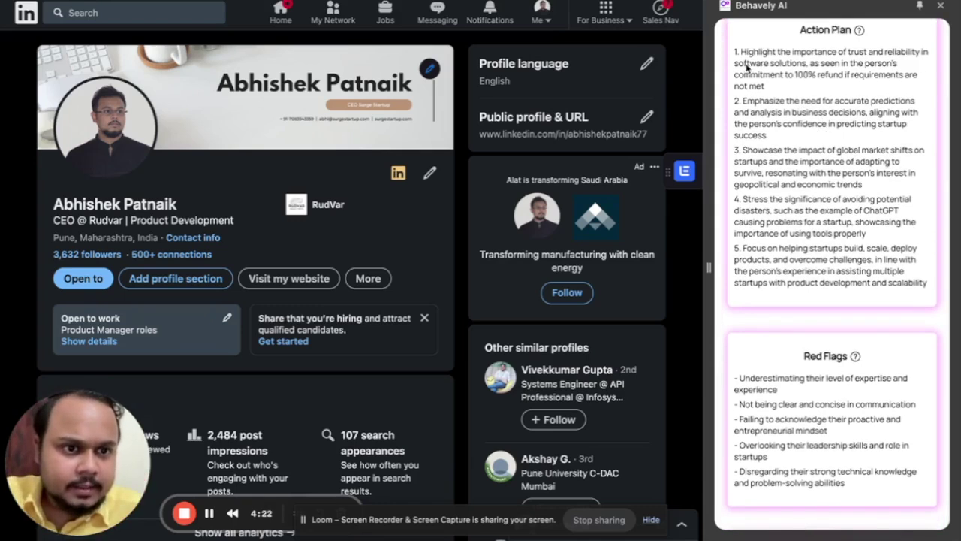
left_click_drag(736, 52, 808, 66)
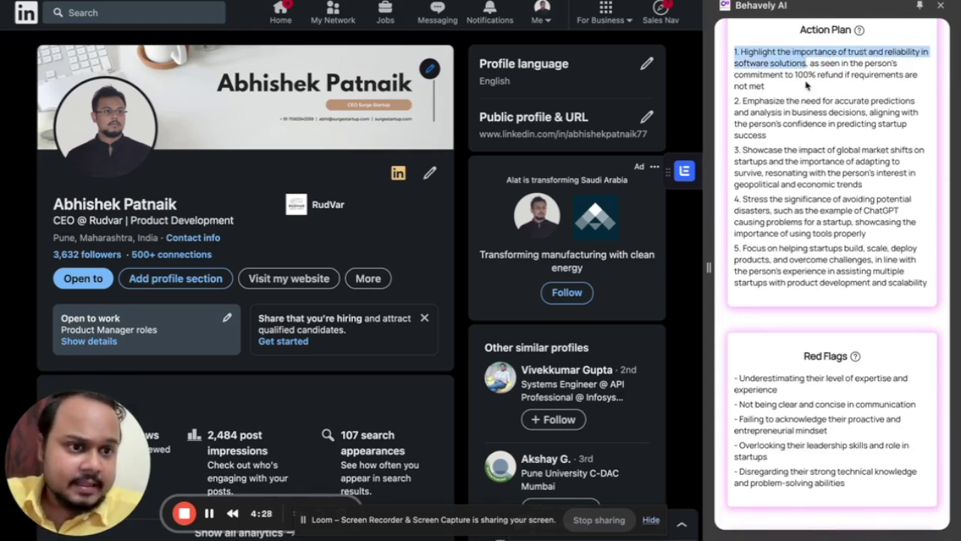
left_click(785, 78)
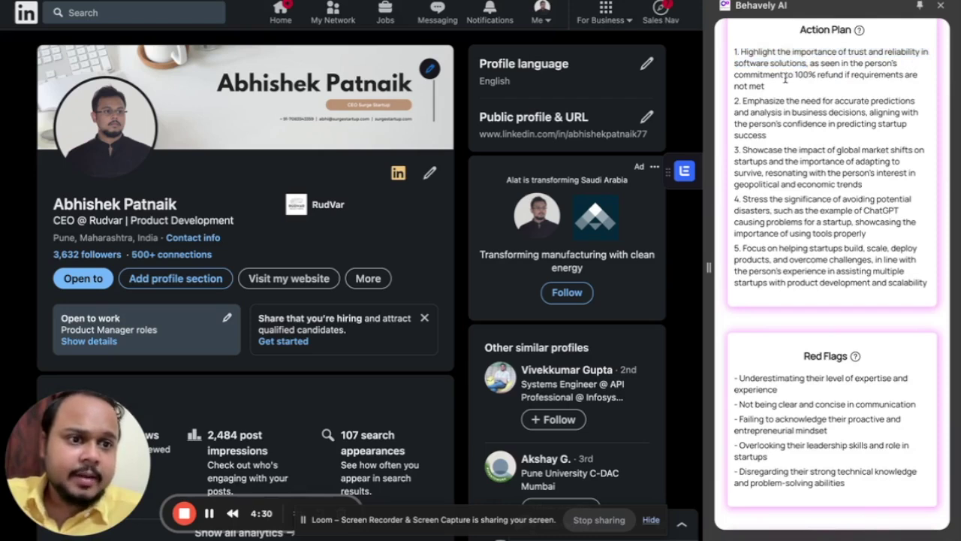
left_click_drag(786, 79, 857, 79)
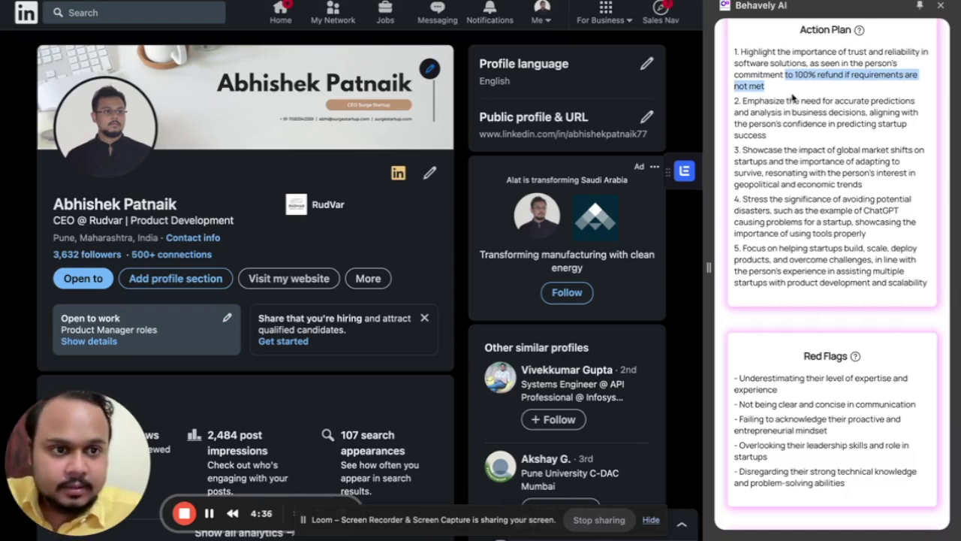
scroll(793, 97, "down", 1)
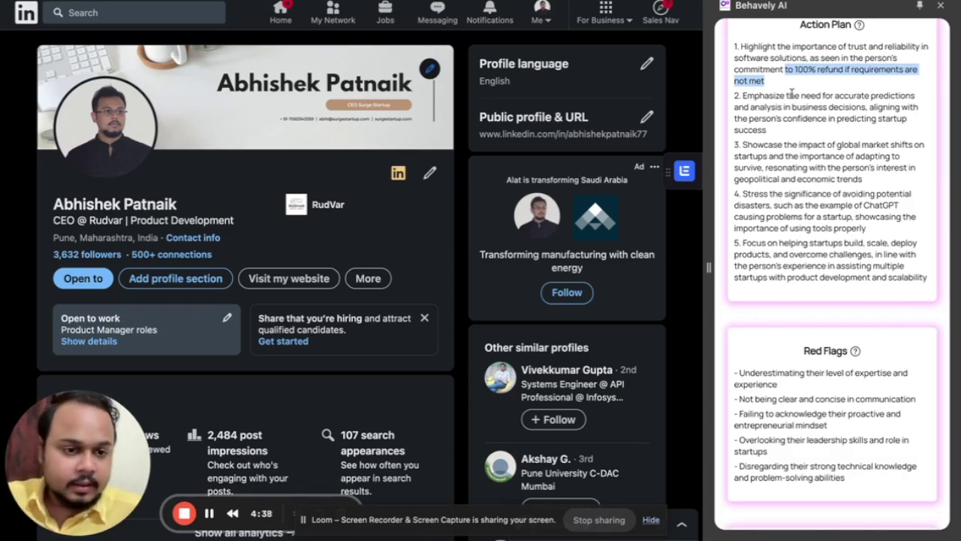
scroll(791, 94, "down", 6)
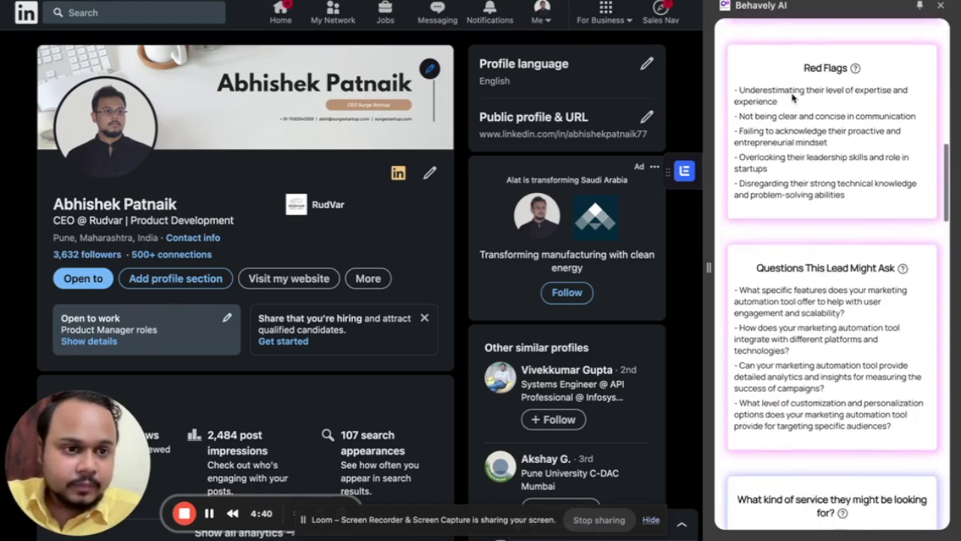
Highlight the Red Flags heading and its first bullet
scroll(793, 96, "down", 1)
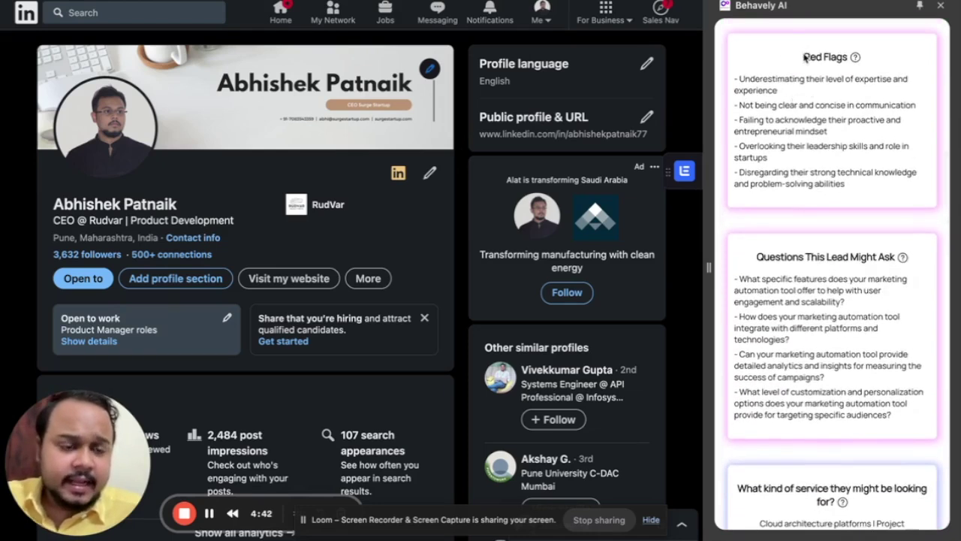
left_click_drag(805, 57, 847, 57)
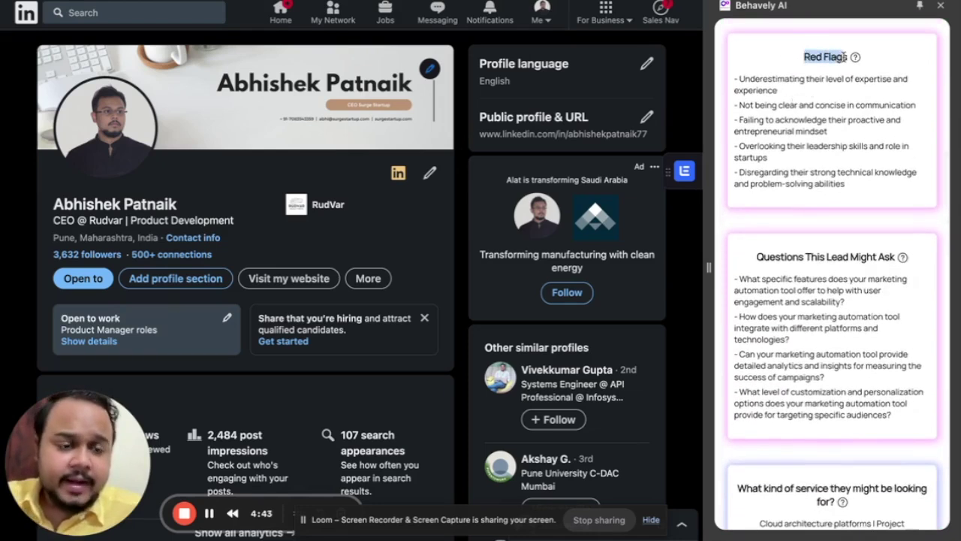
triple_click(783, 96)
Scroll down and highlight the 'Questions This Lead Might Ask' list
scroll(758, 85, "down", 1)
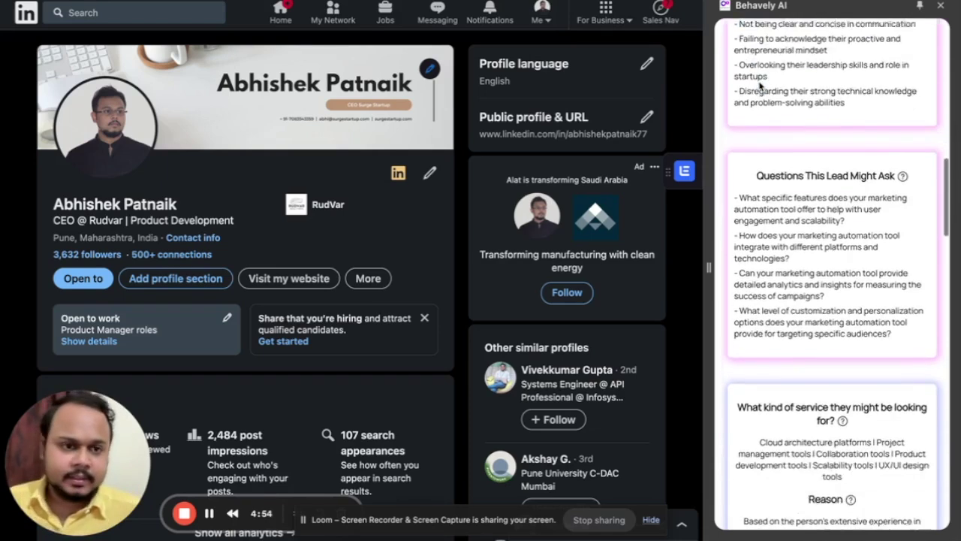
scroll(760, 85, "down", 2)
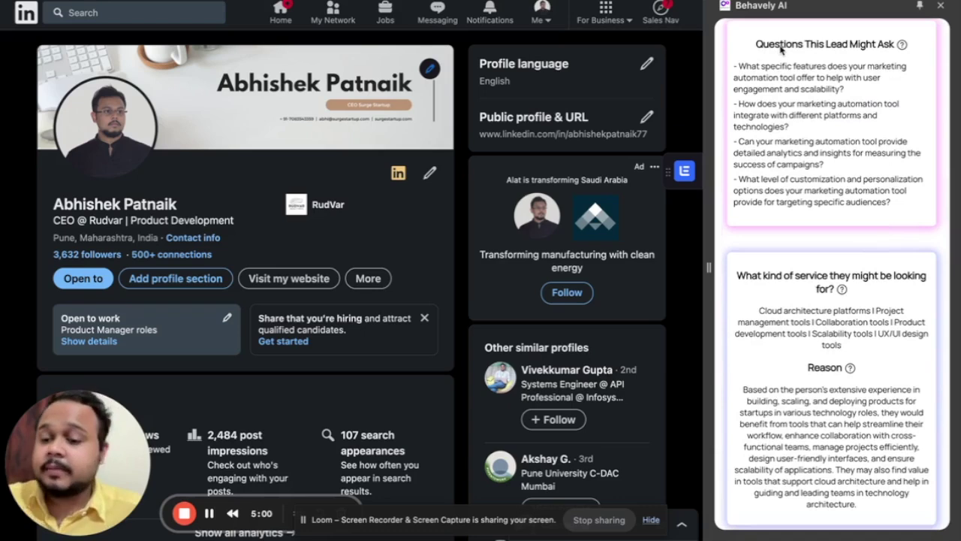
scroll(827, 138, "down", 1)
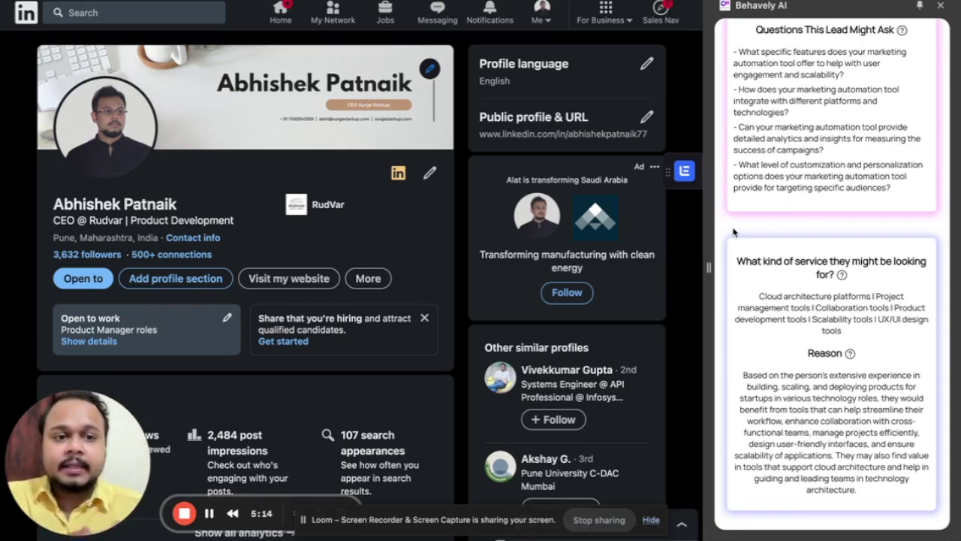
left_click_drag(893, 189, 762, 63)
scroll(834, 263, "down", 8)
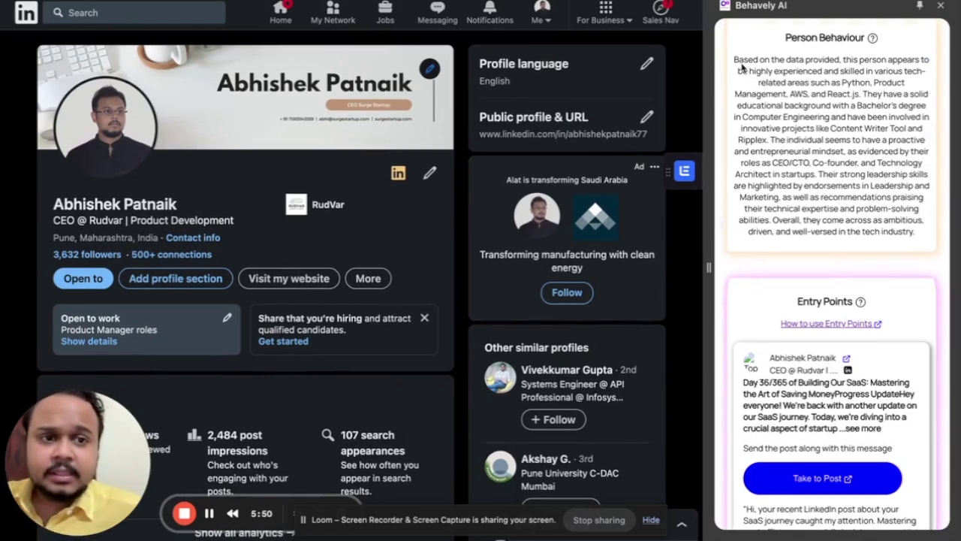
Highlight the Person Behaviour summary and the suggested congratulations message in Entry Points
left_click_drag(742, 67, 831, 162)
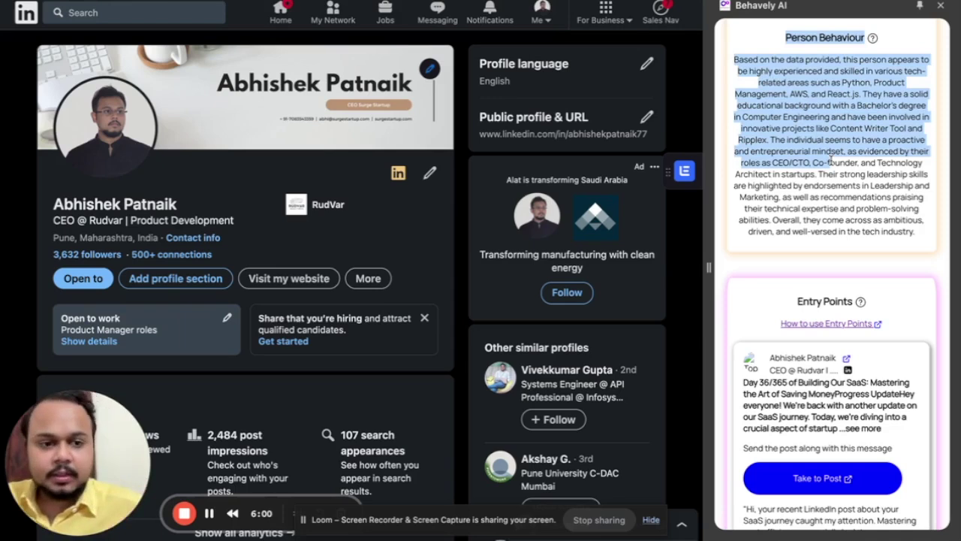
scroll(881, 258, "down", 3)
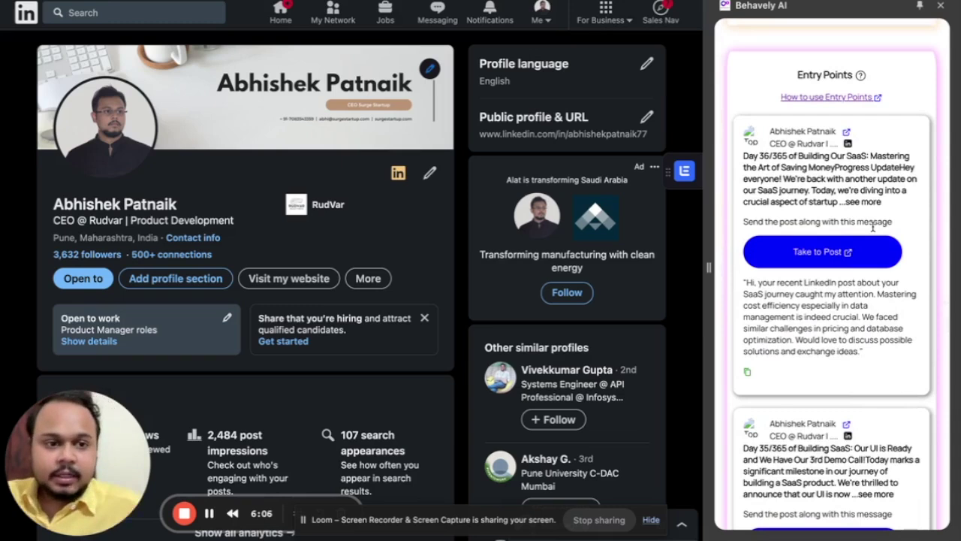
scroll(872, 227, "down", 2)
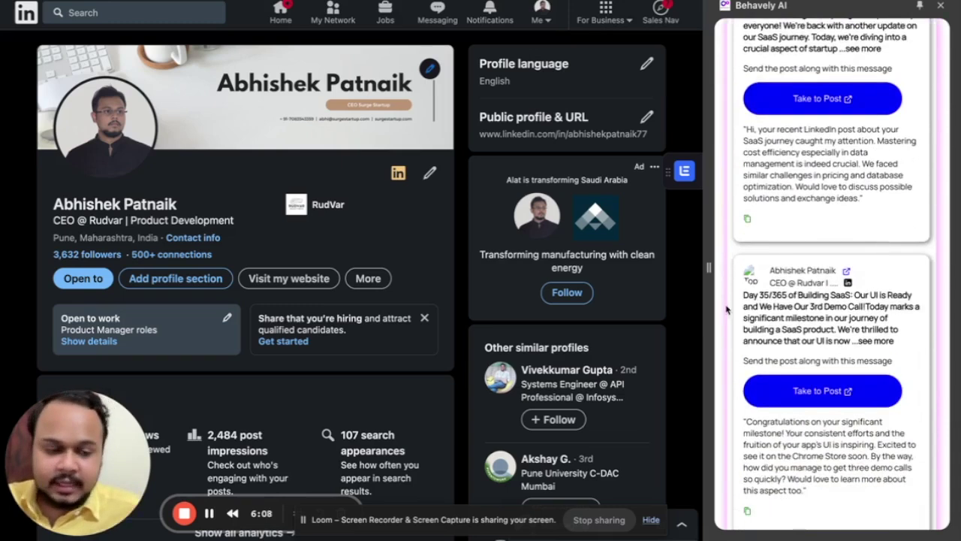
scroll(805, 332, "down", 1)
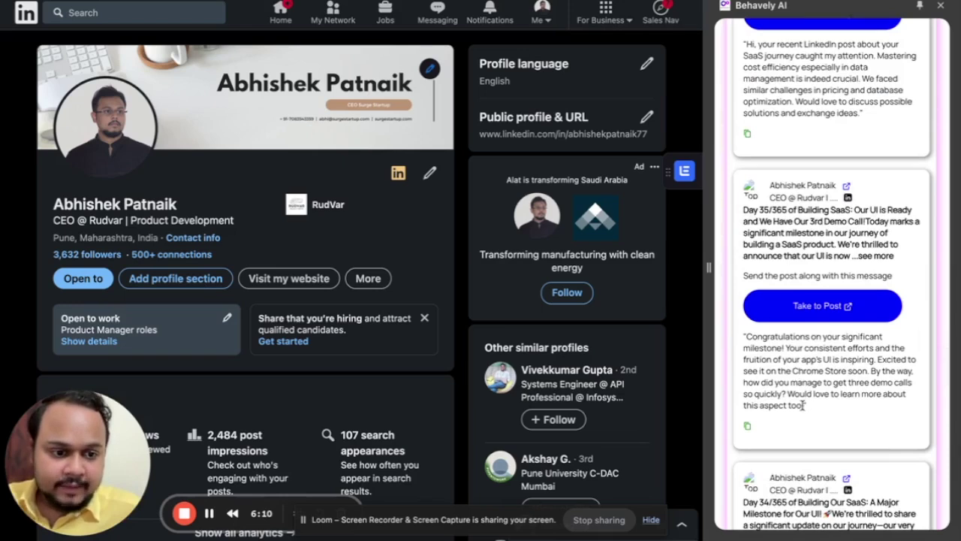
left_click_drag(802, 405, 746, 338)
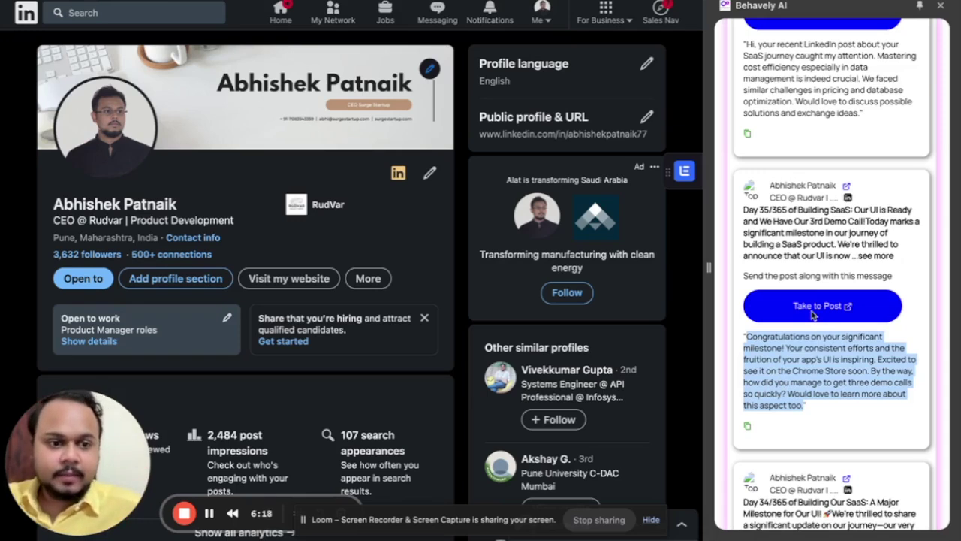
scroll(864, 148, "up", 3)
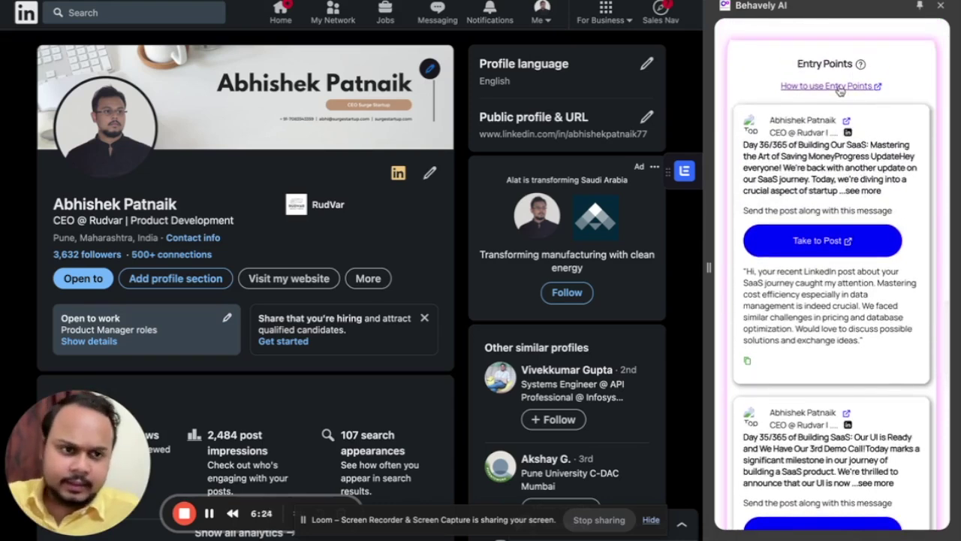
Scroll down to the Pitch card with the Marketing Automation Tool outreach letter
scroll(833, 283, "down", 10)
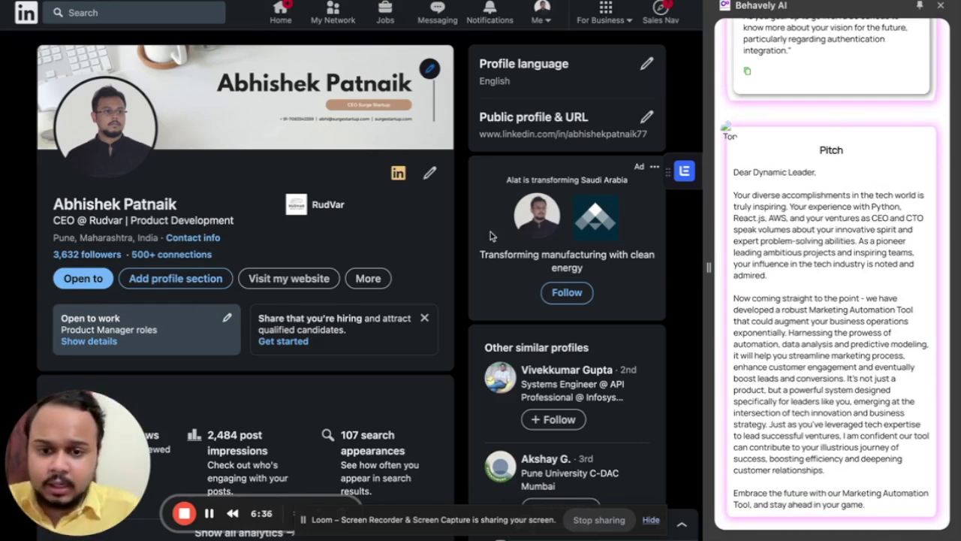
scroll(374, 289, "down", 5)
scroll(374, 293, "down", 2)
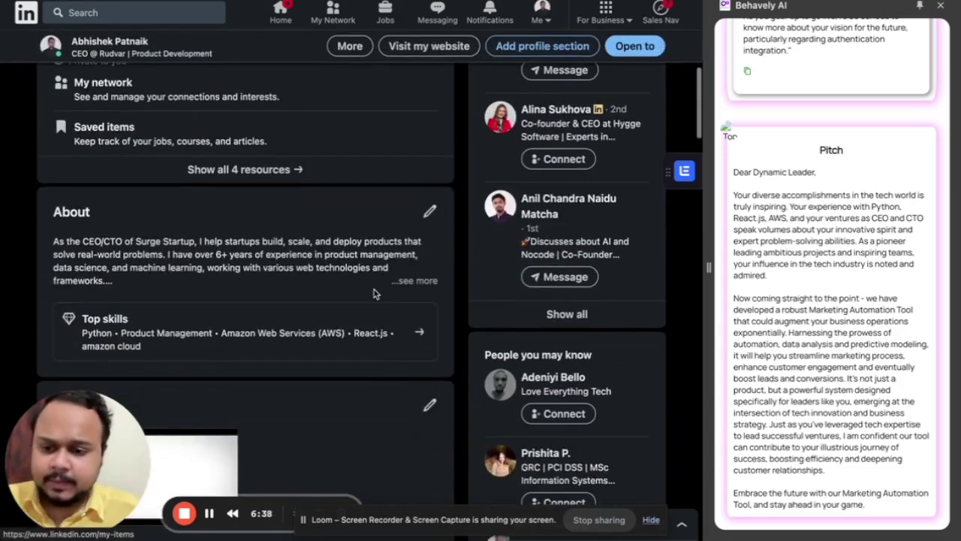